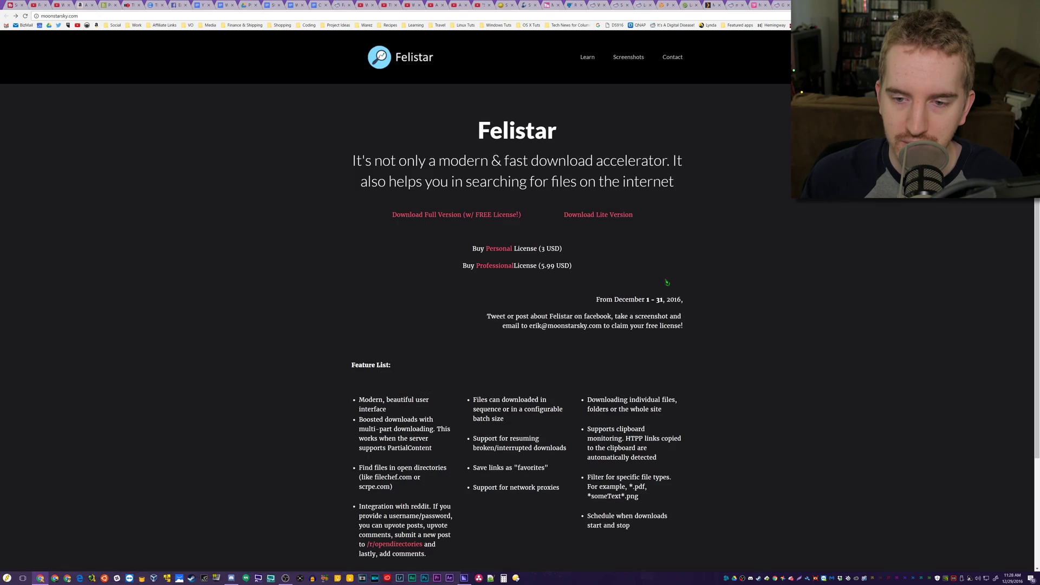
Step: Open the r/opendirectories thread about the free Felistar giveaway and read the post
key("ctrl+plus")
key("ctrl+plus")
key("ctrl+0")
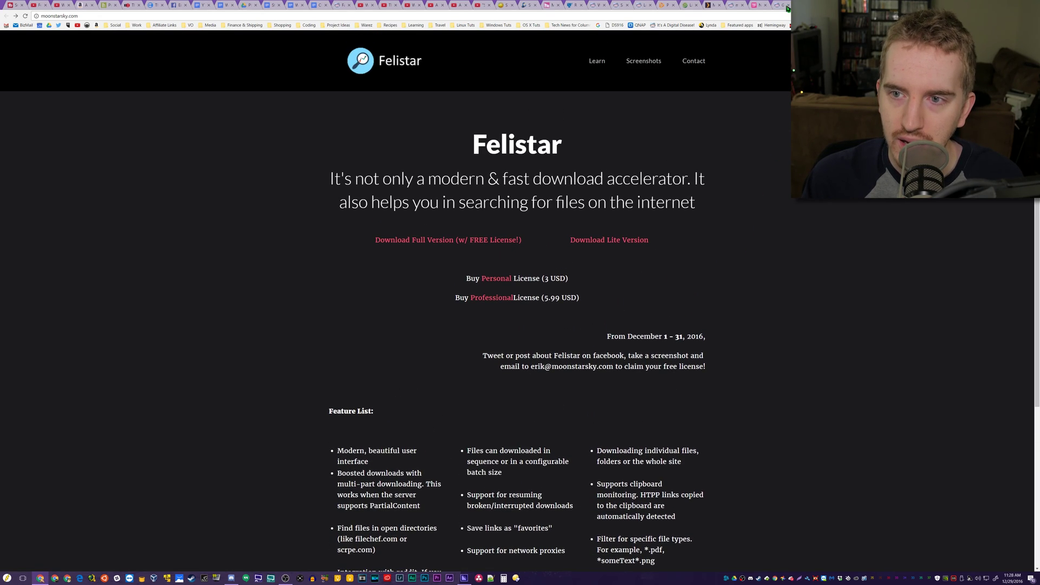
left_click(775, 7)
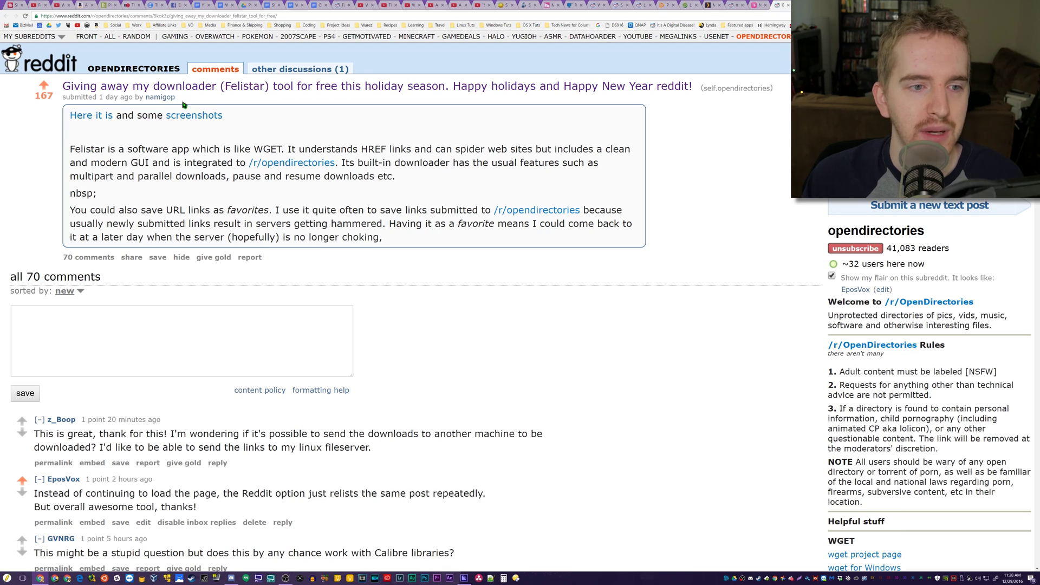
left_click_drag(184, 105, 179, 115)
left_click(154, 103)
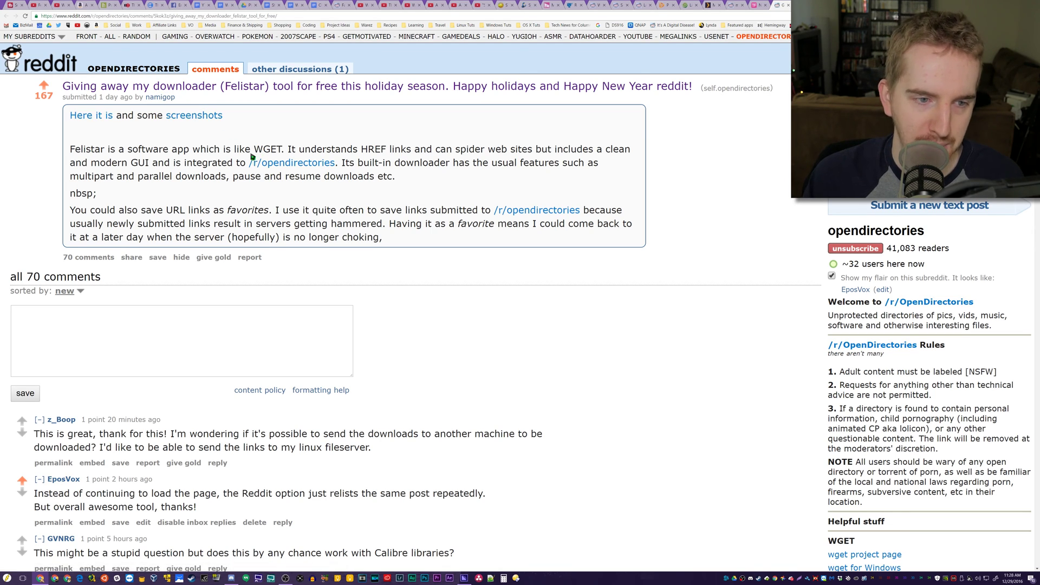
scroll(449, 182, "down", 2)
scroll(449, 182, "up", 2)
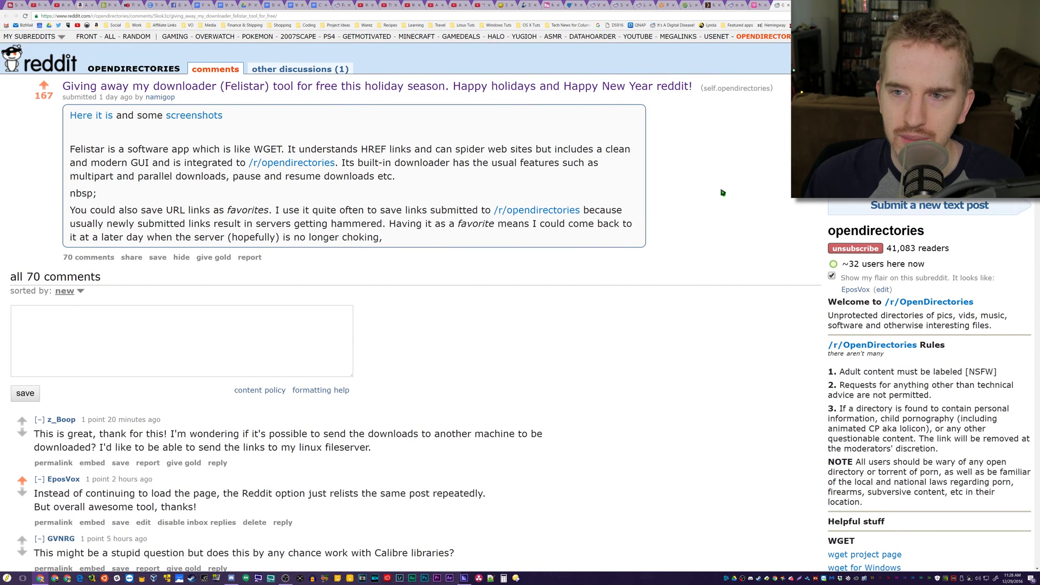
Step: Return to the Felistar website, review the December license offer, and download the full version with the free license
key("alt+Right")
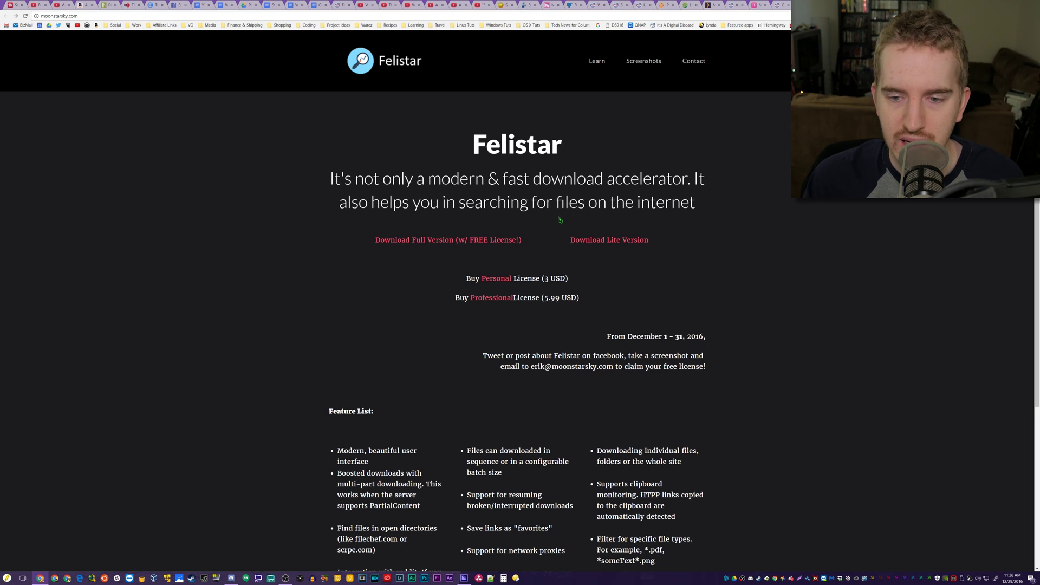
scroll(560, 219, "down", 2)
left_click_drag(485, 255, 613, 265)
left_click(657, 268)
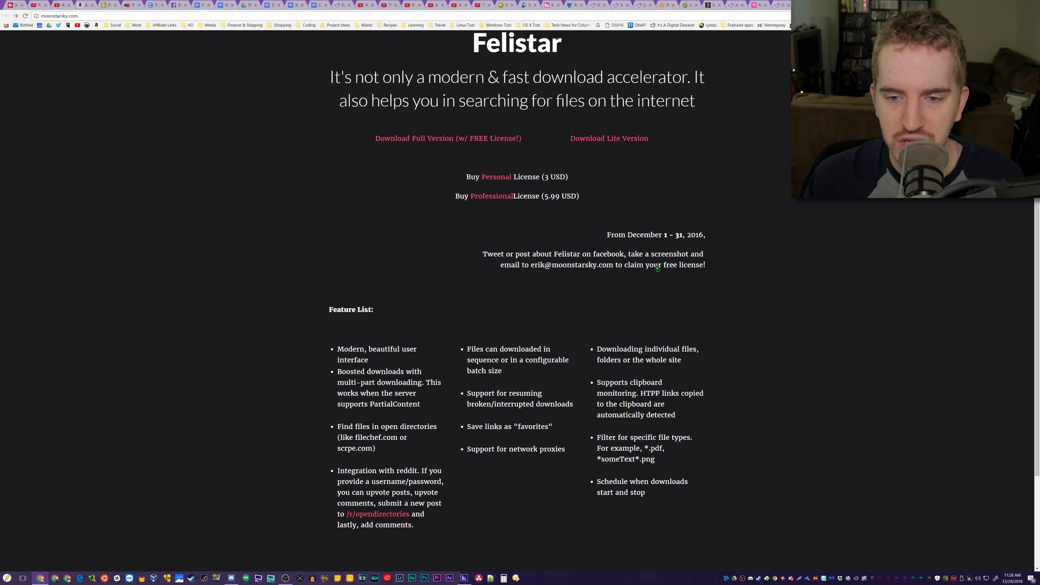
scroll(498, 183, "up", 2)
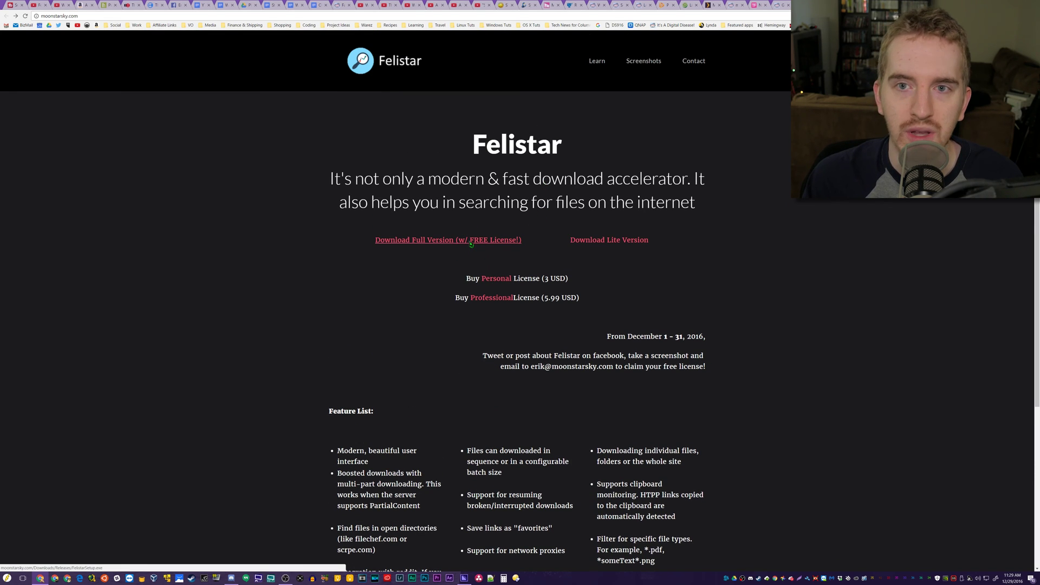
left_click(508, 240)
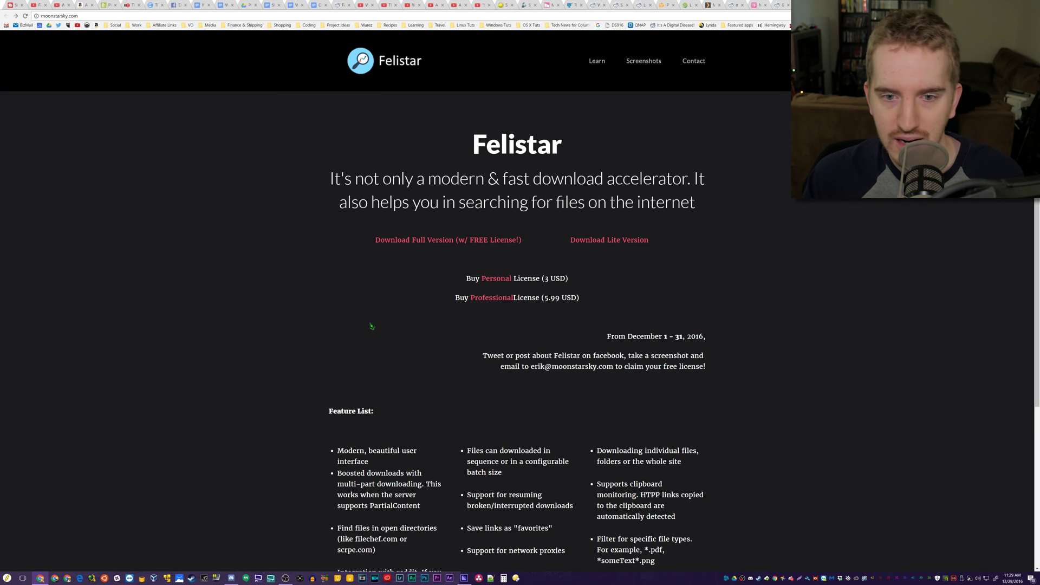
Step: Launch the installed Felistar desktop app, restore its window from full screen and resize it
key("super")
type("felis")
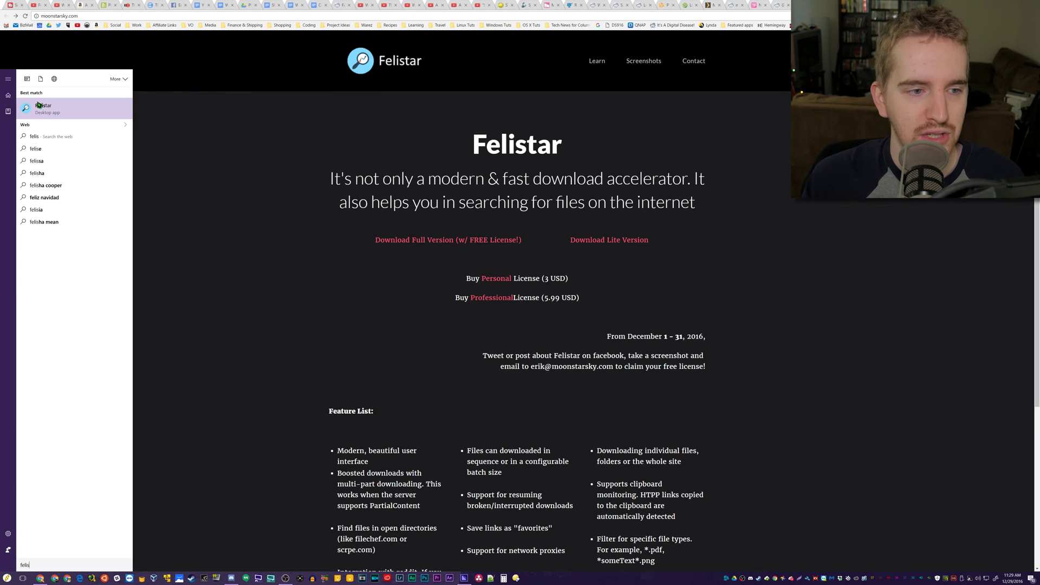
left_click(39, 106)
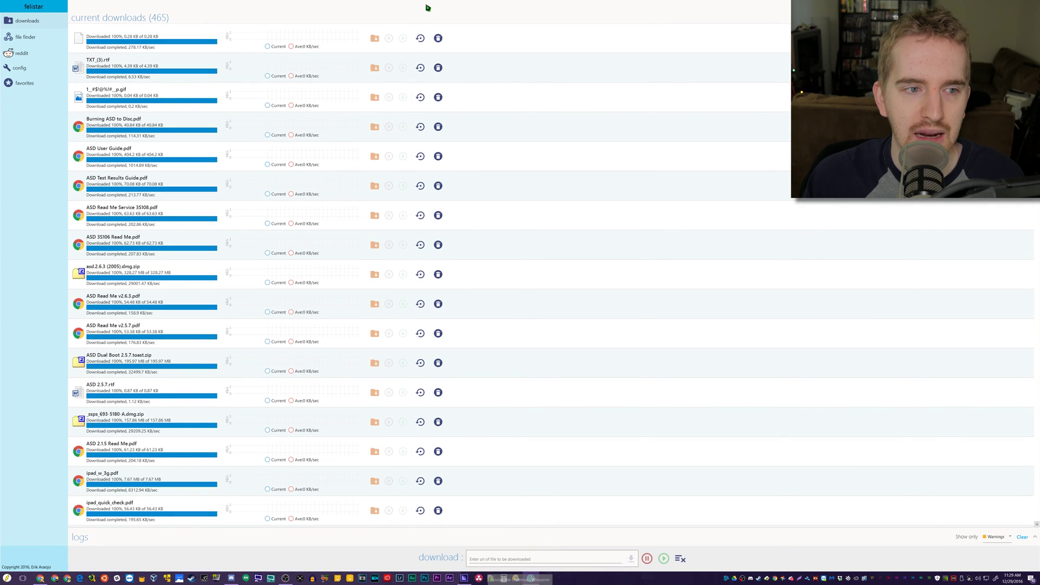
double_click(447, 8)
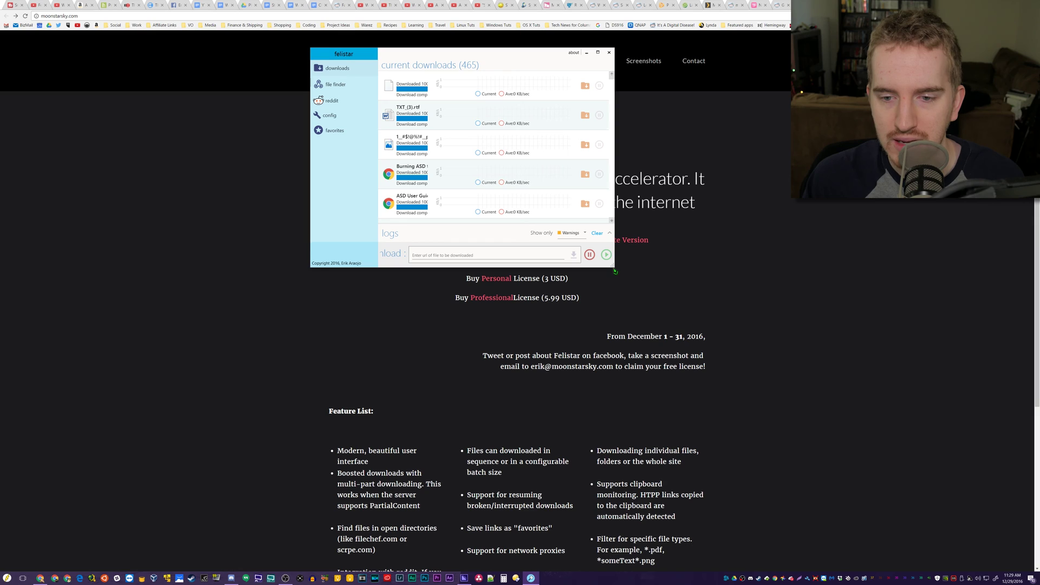
left_click_drag(615, 271, 618, 274)
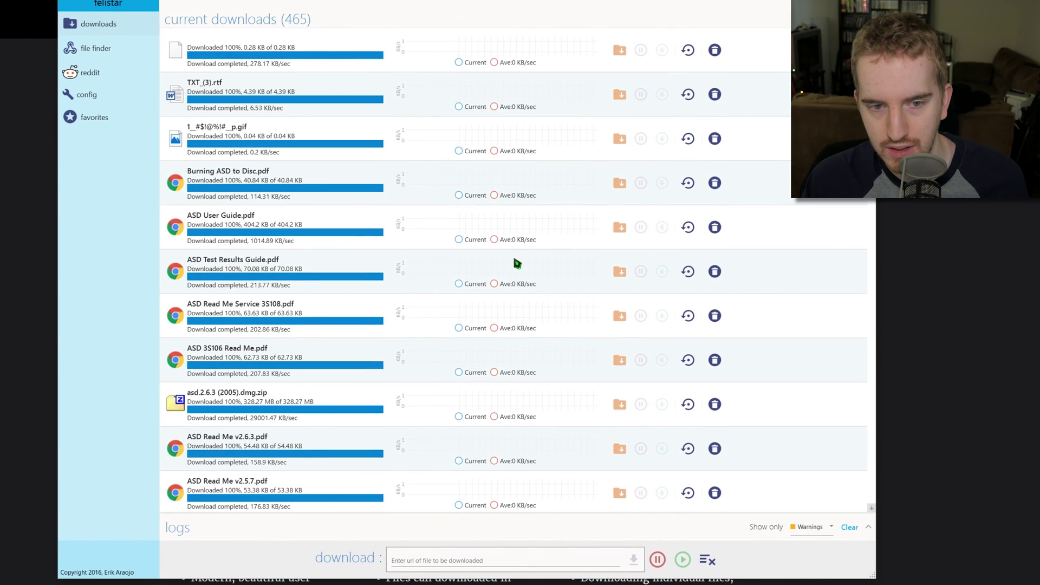
Step: Look through the list of current downloads
scroll(410, 264, "down", 7)
scroll(419, 264, "down", 20)
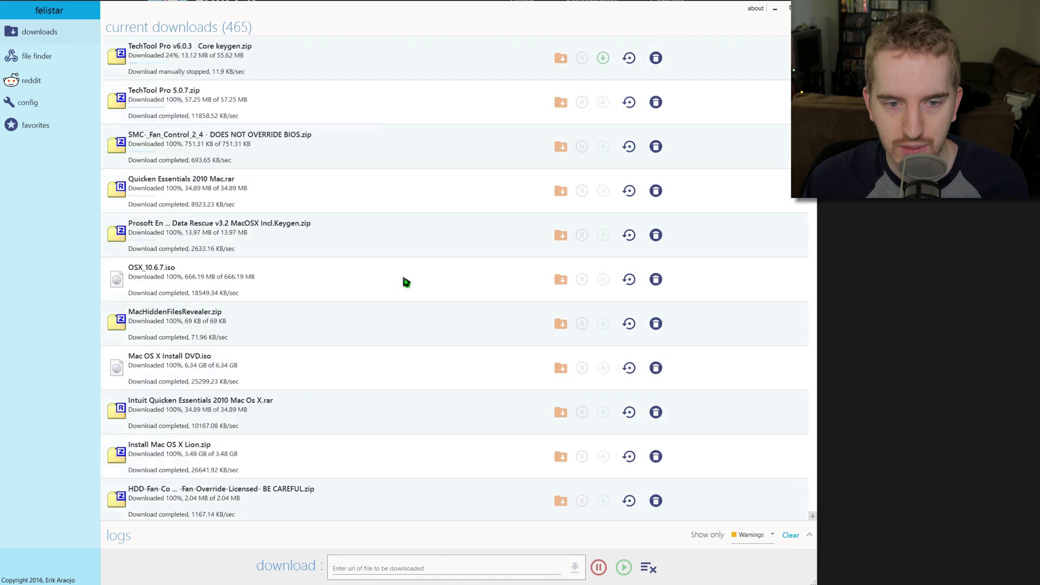
scroll(406, 282, "down", 20)
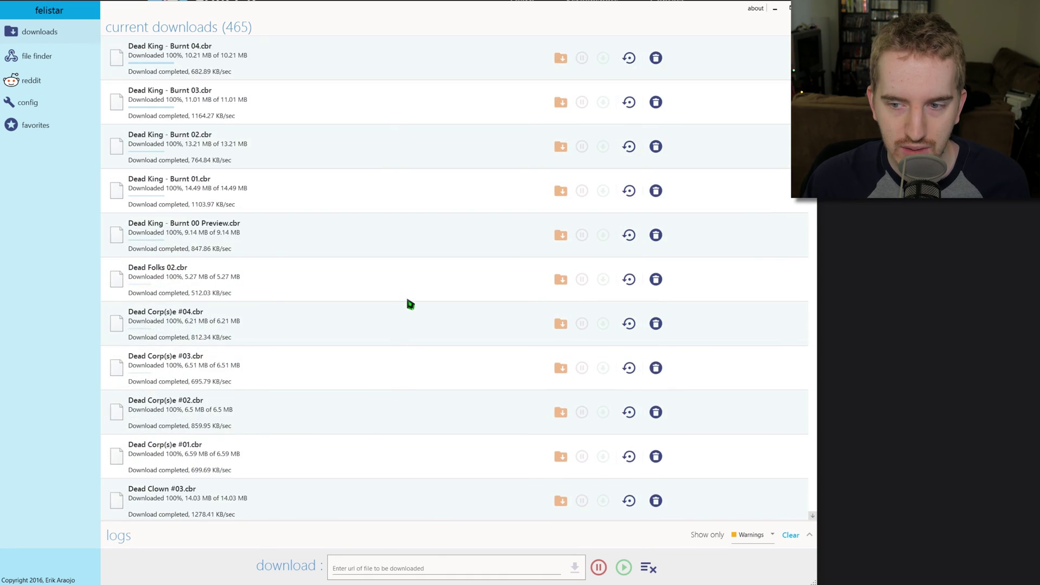
scroll(407, 308, "down", 20)
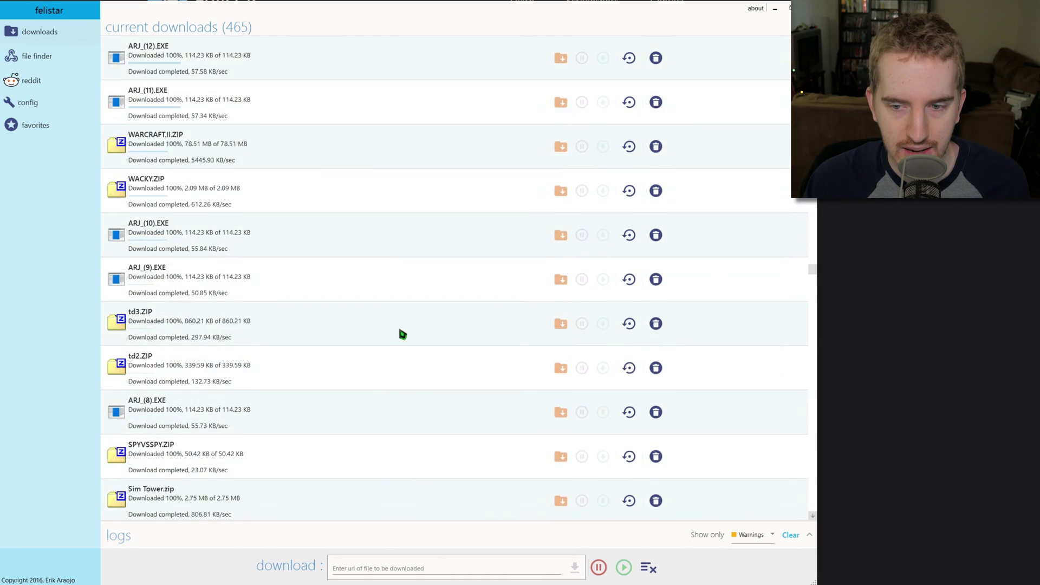
scroll(766, 359, "down", 7)
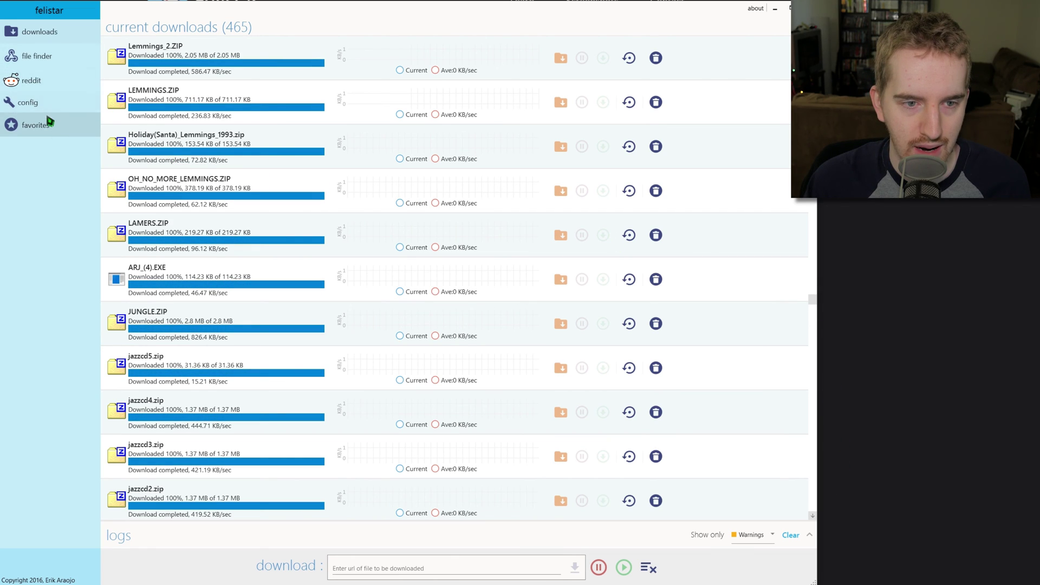
Step: Review the configuration settings for downloads, FTP, reddit and proxy, and open the favorites
left_click(33, 102)
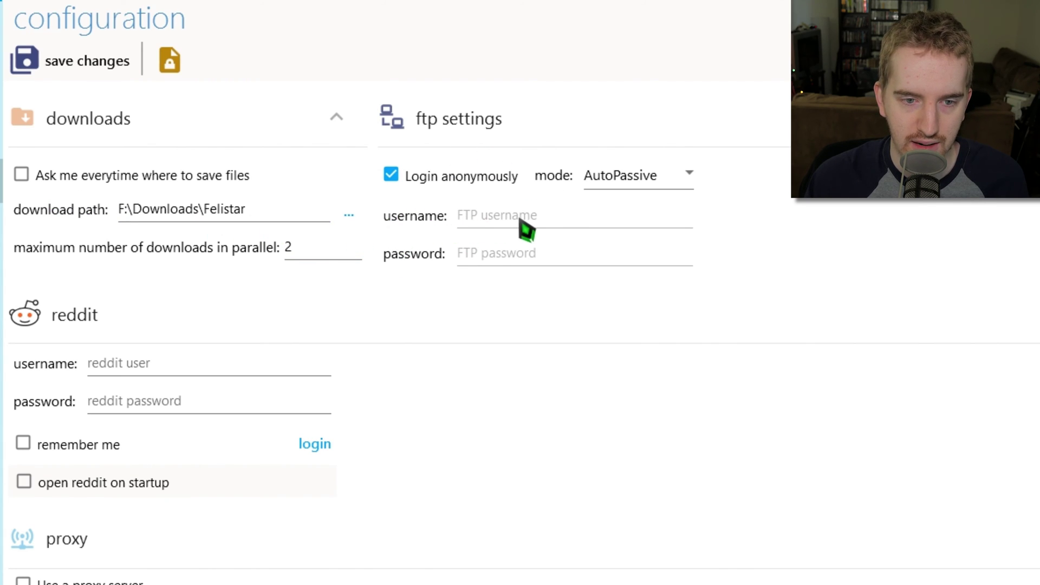
scroll(172, 353, "down", 5)
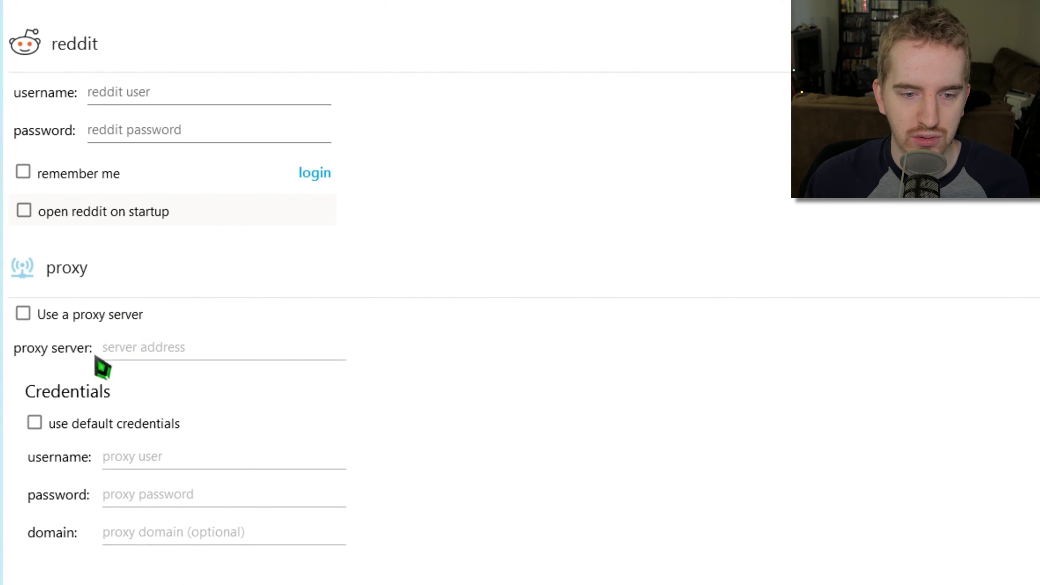
left_click(45, 122)
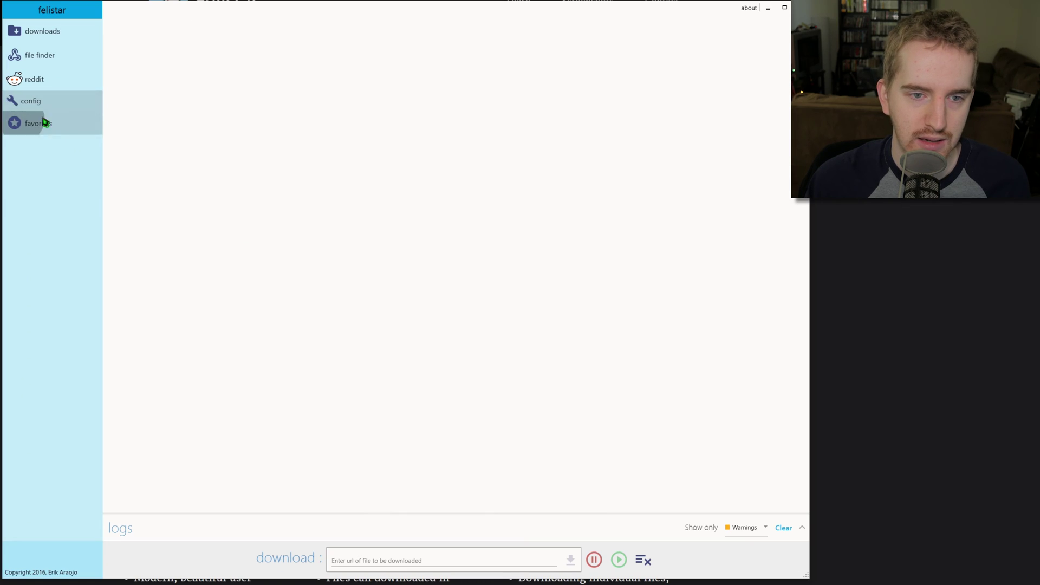
left_click(53, 62)
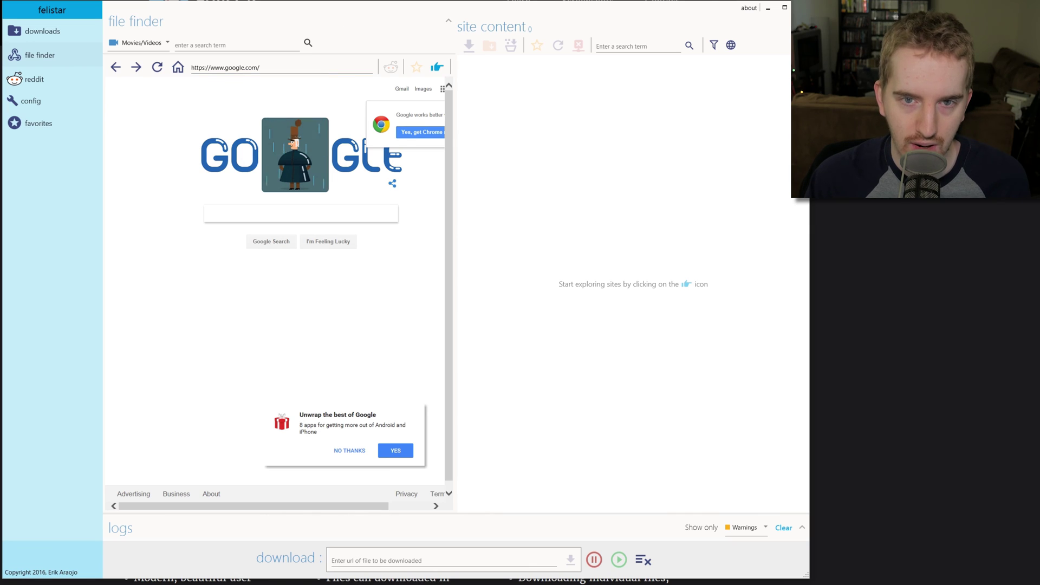
type("https://www.youtube.com/watch?v=V-LSmC-LJVg")
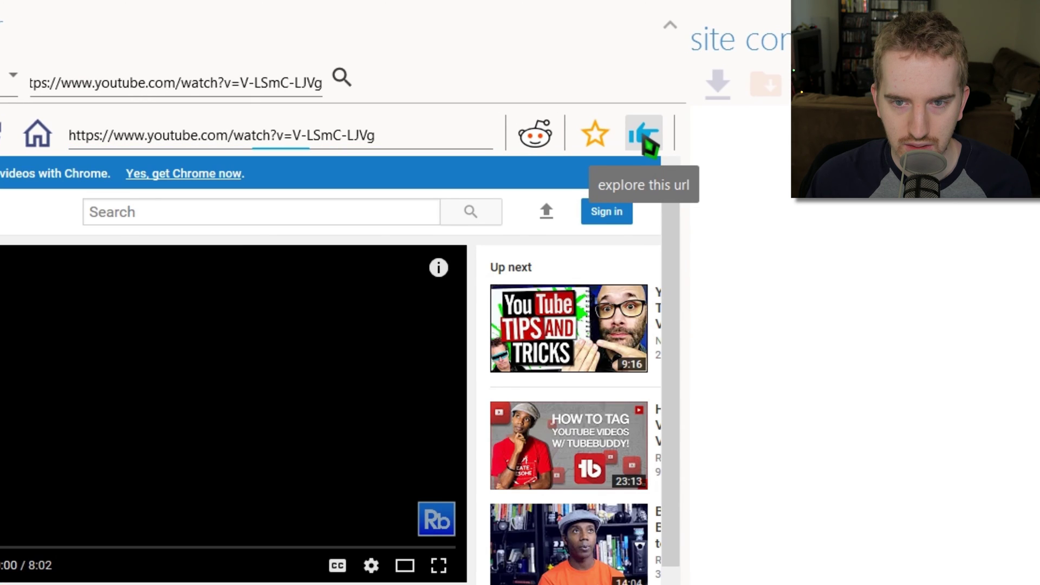
left_click(644, 136)
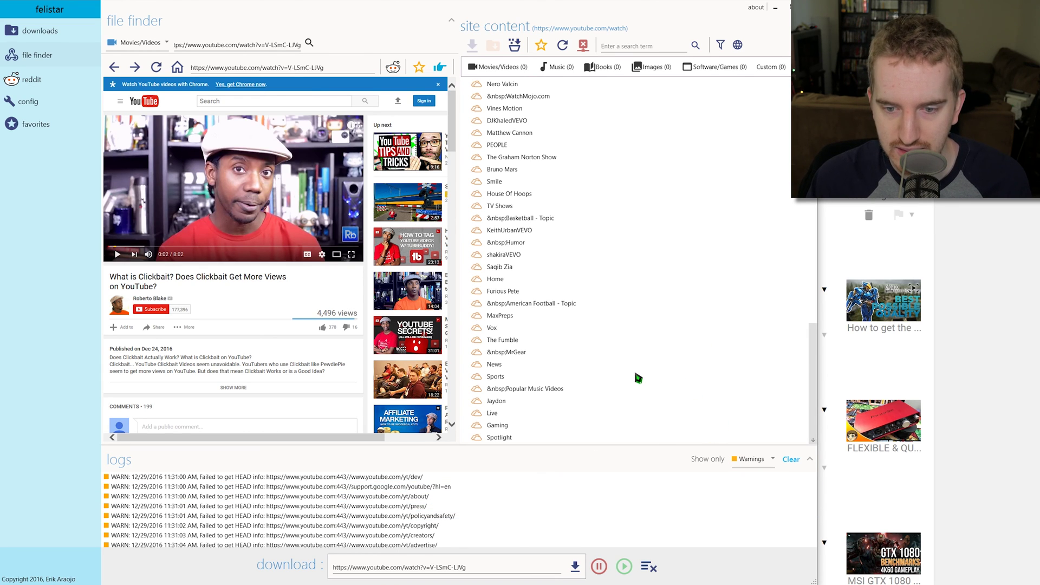
scroll(606, 297, "up", 10)
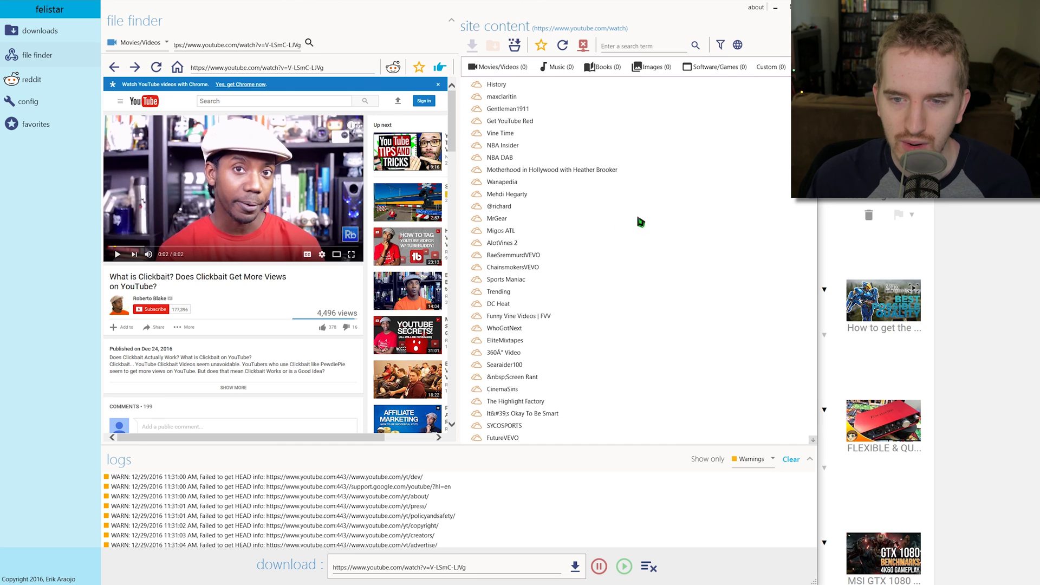
scroll(729, 257, "down", 5)
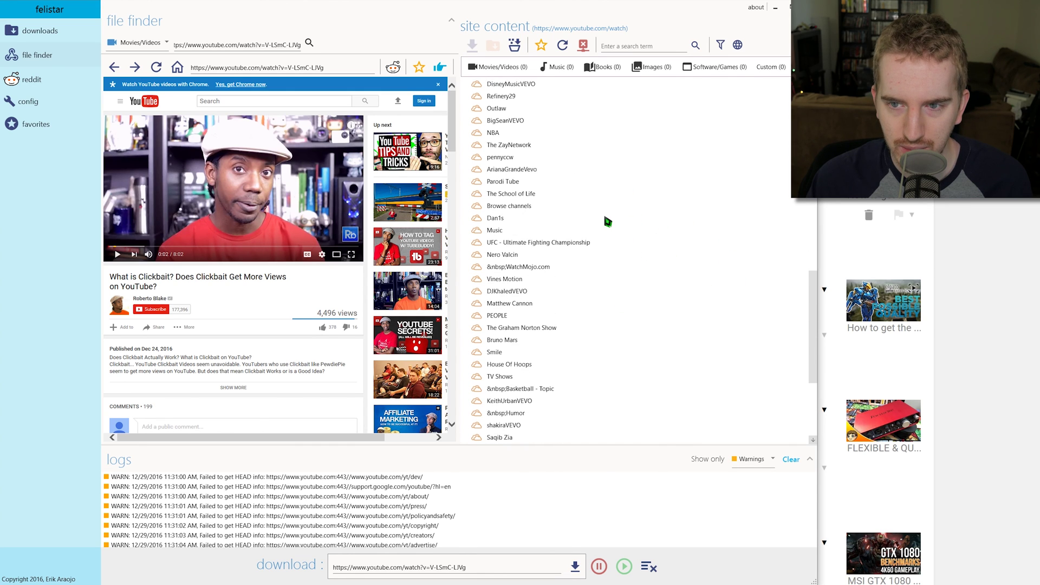
scroll(603, 247, "up", 5)
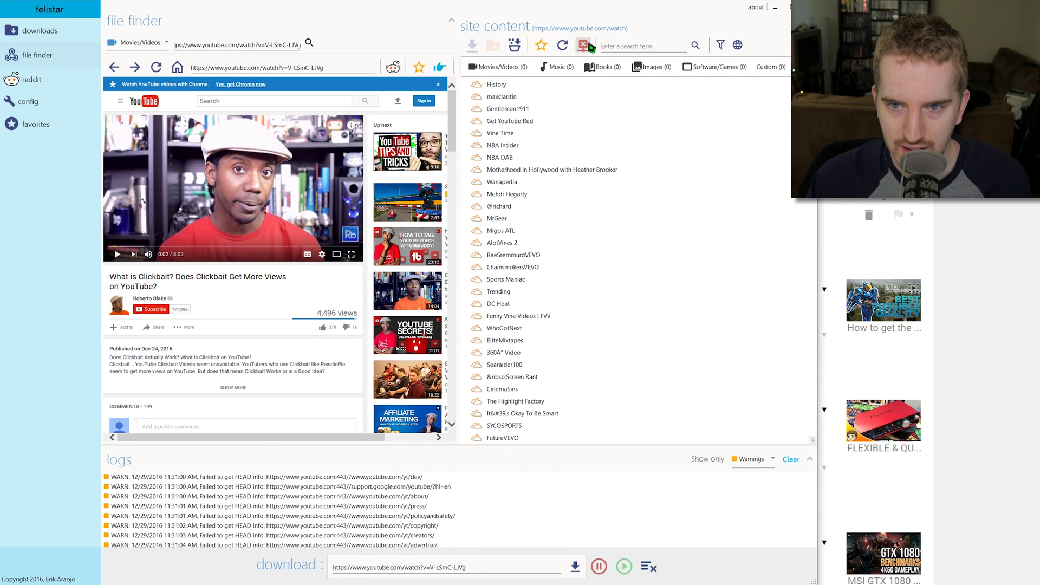
Step: Open the /r/opendirectories post list, explore the Old MSDOS games site and look through its files
left_click(73, 79)
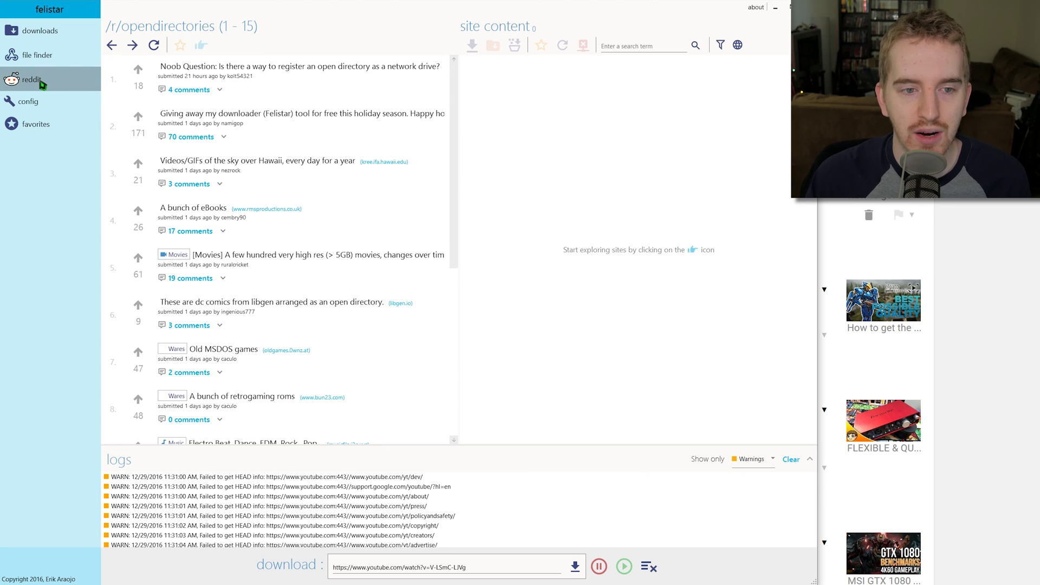
scroll(282, 84, "down", 3)
left_click(264, 238)
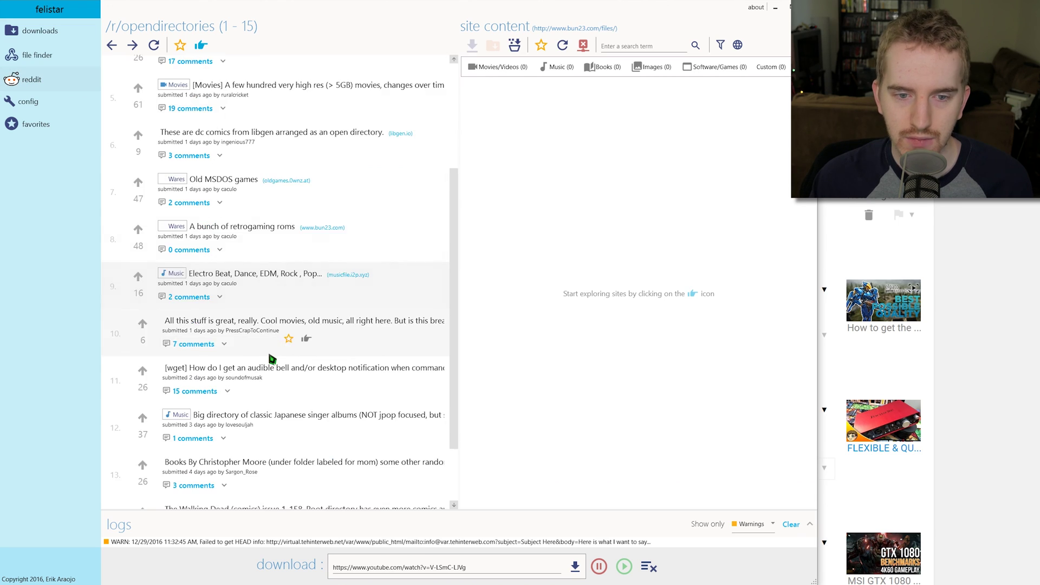
scroll(220, 324, "up", 2)
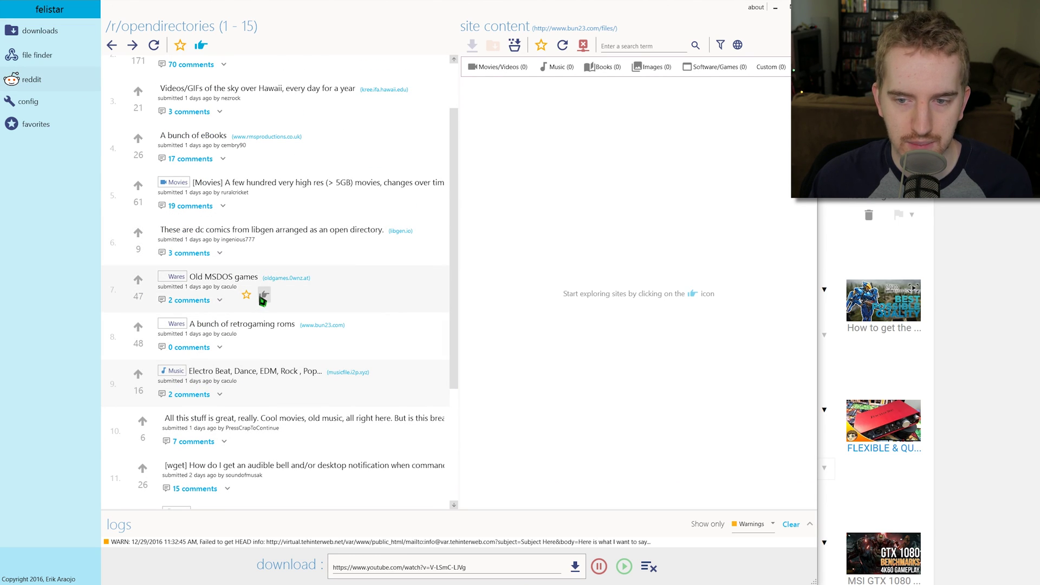
scroll(263, 298, "down", 1)
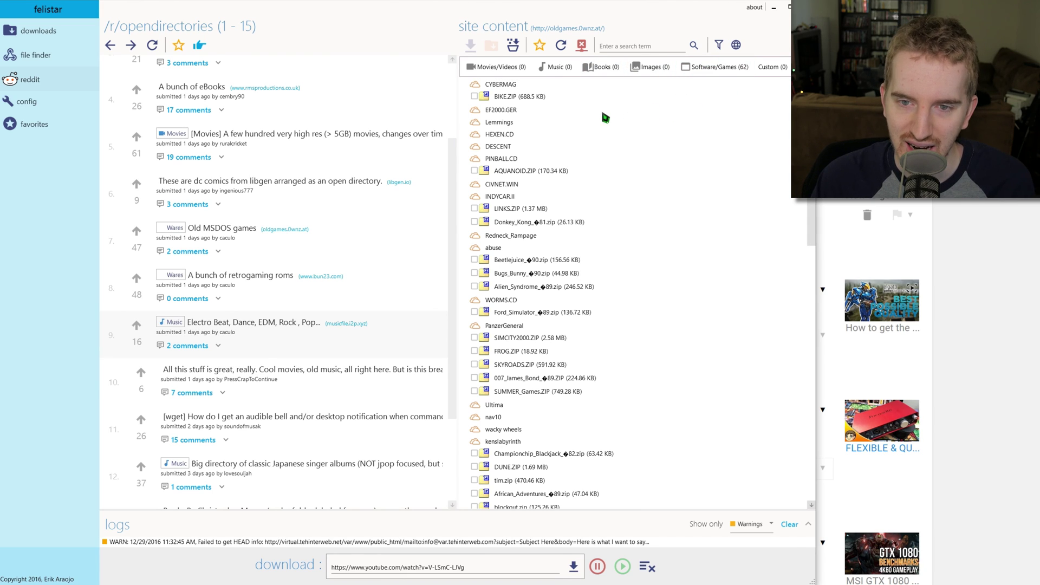
scroll(606, 233, "down", 15)
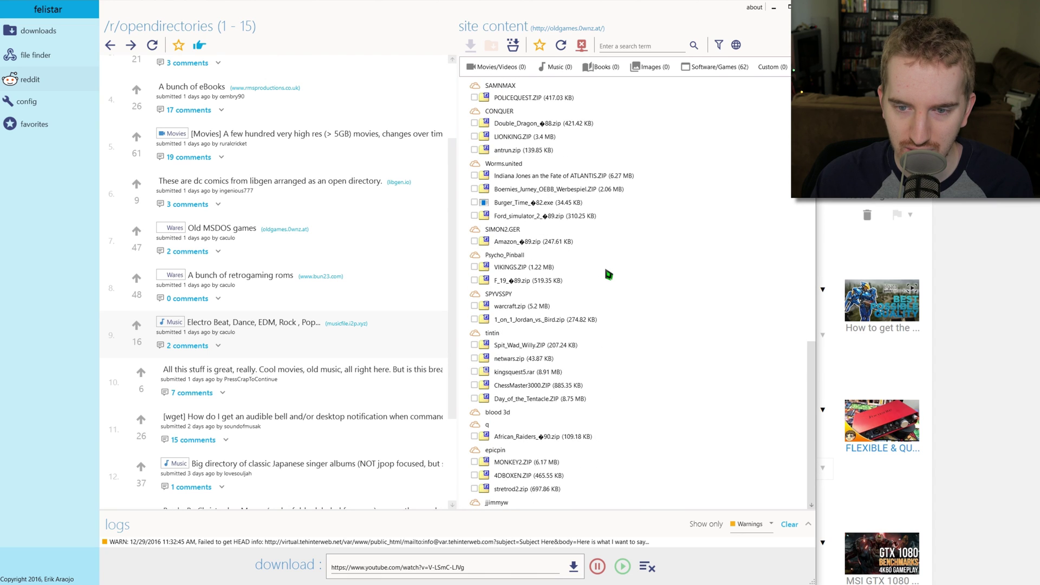
scroll(609, 275, "up", 15)
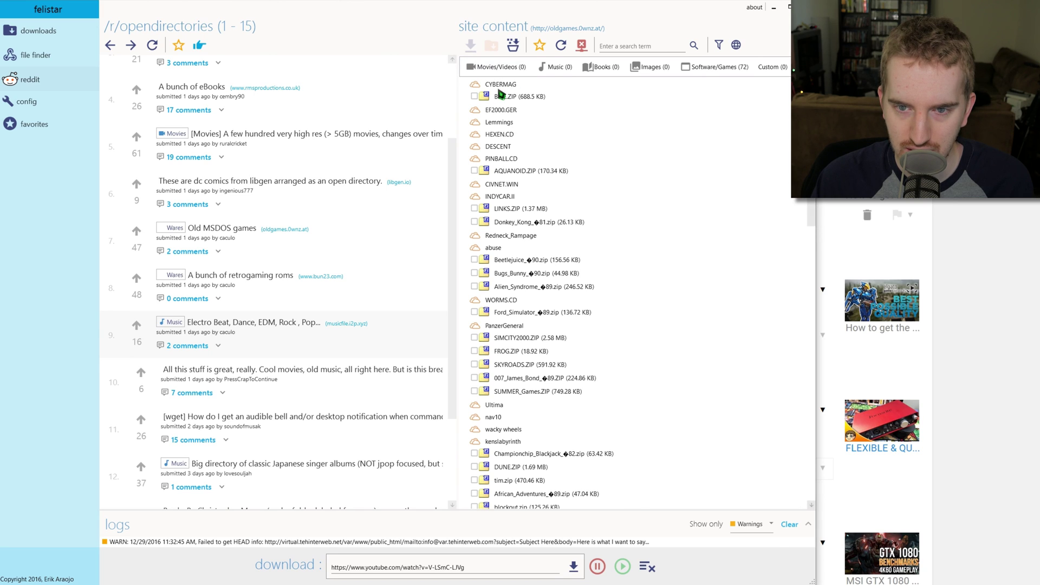
Step: Select BIKE.ZIP and AQUANOID.ZIP in the site content and download them
left_click(474, 97)
left_click(477, 171)
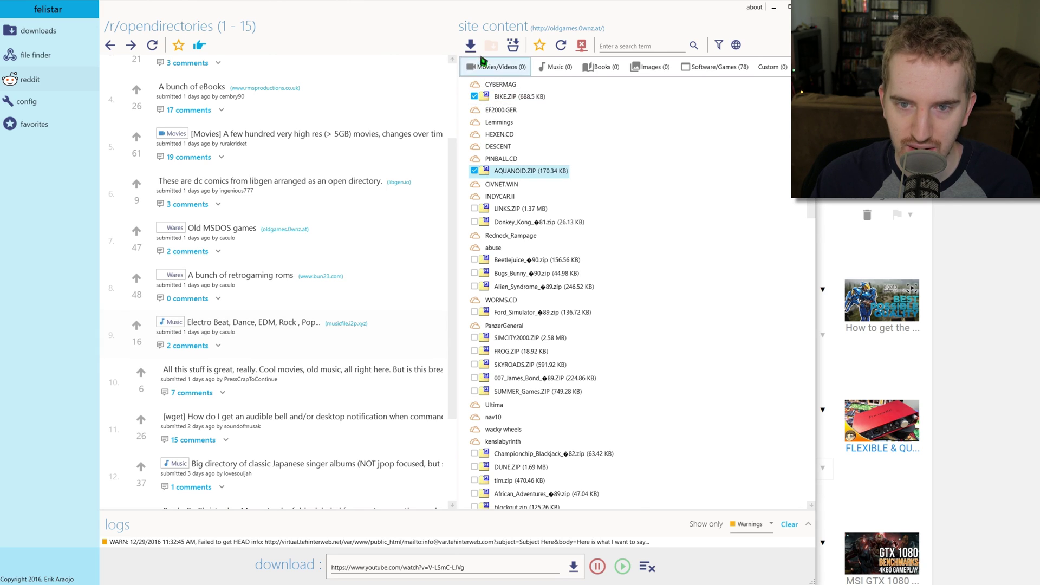
left_click(471, 45)
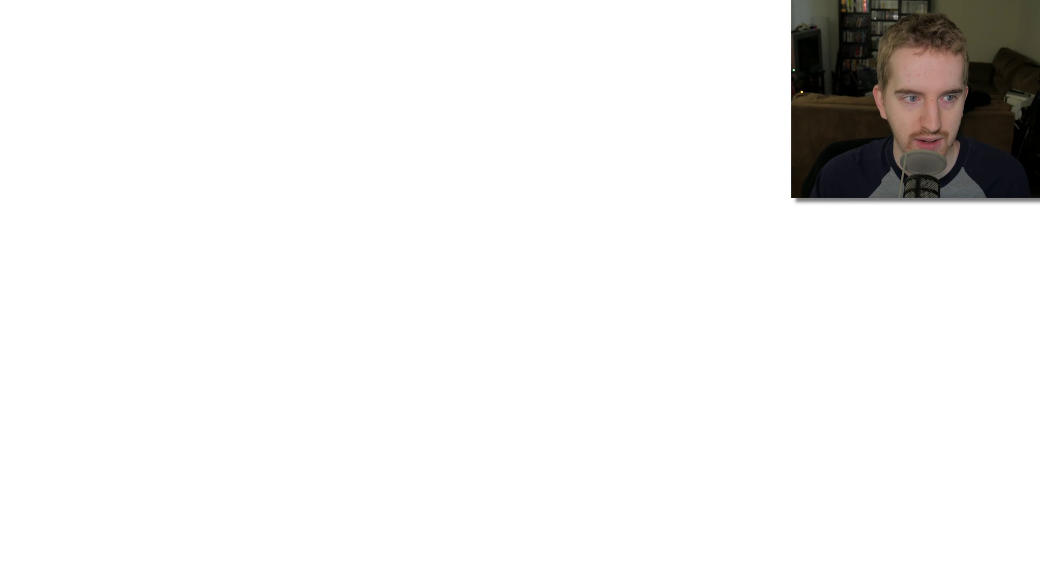
key("alt+Tab")
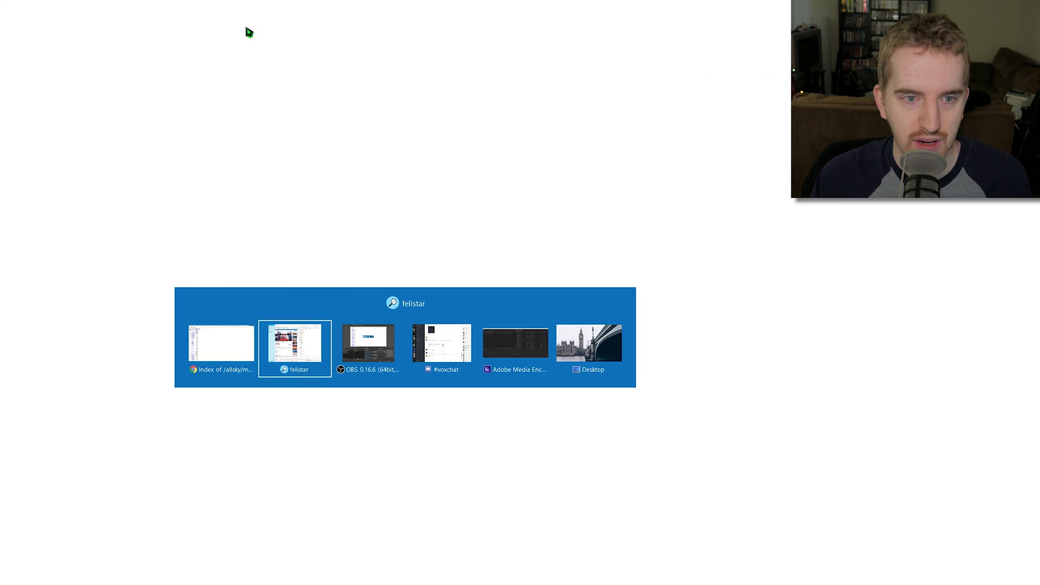
left_click(215, 45)
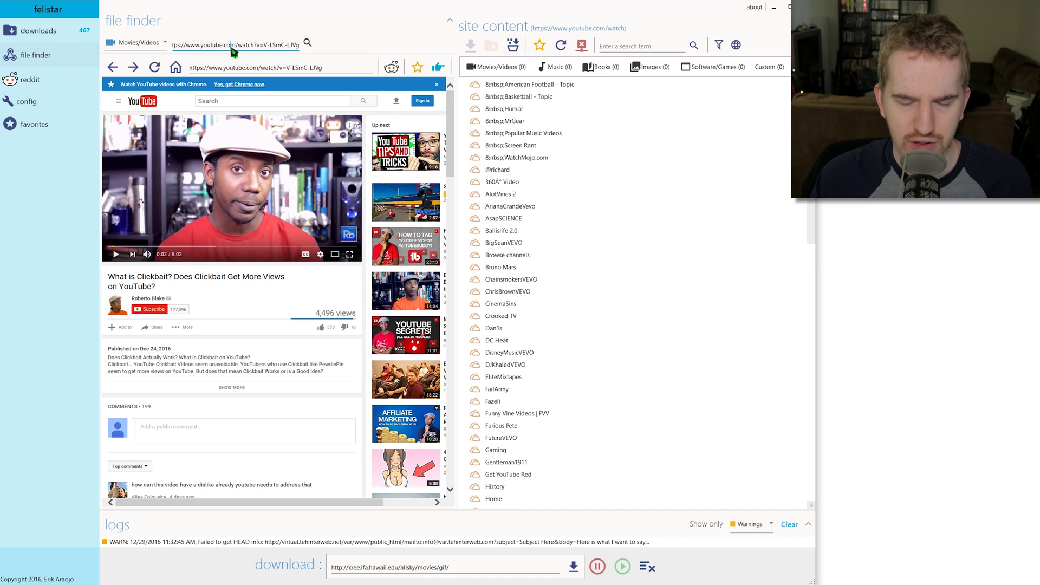
key("ctrl+a")
type("http://kree.ifa.hawaii.edu/allsky/movies/gif/")
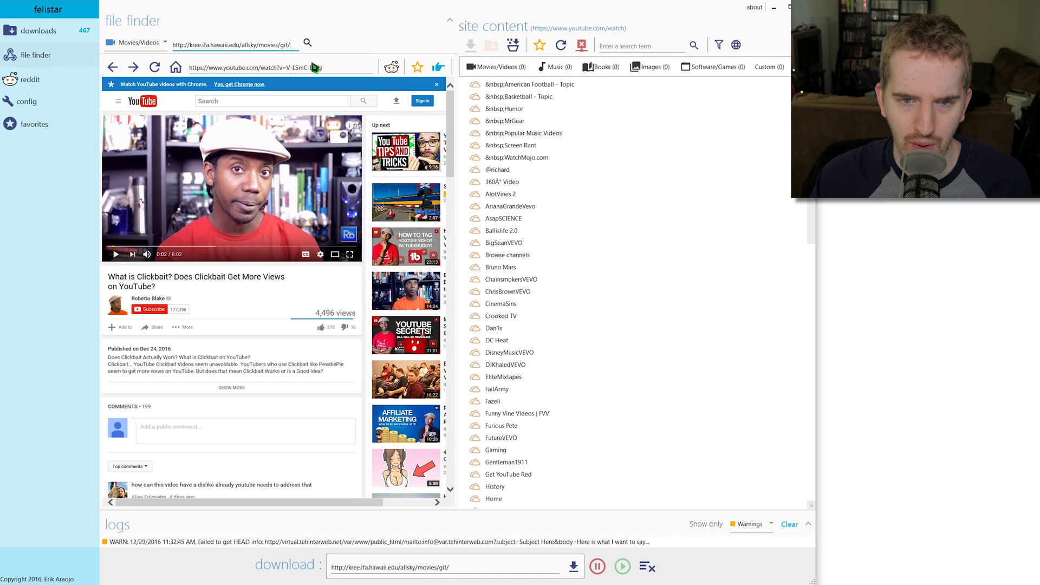
left_click(438, 71)
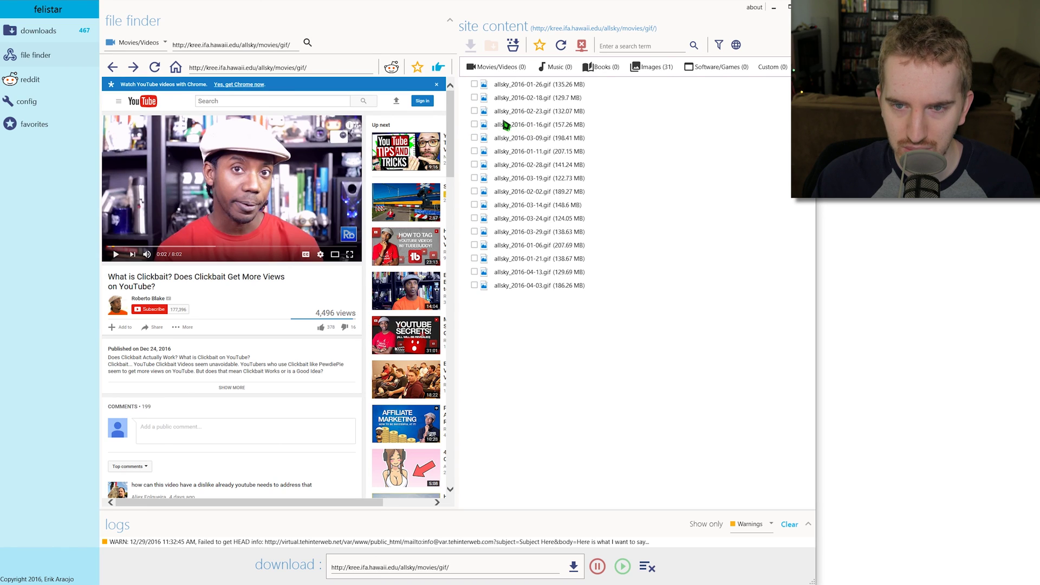
Step: Download allsky_2016-02-23.gif from the site content, and look through the F: Downloads\Felistar folder in the file manager
left_click(474, 111)
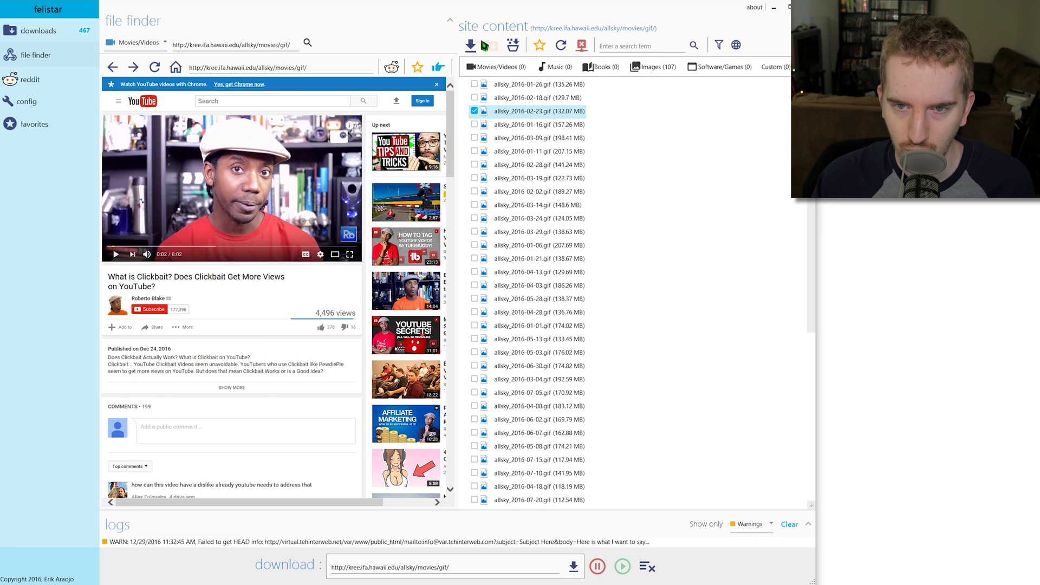
left_click(470, 45)
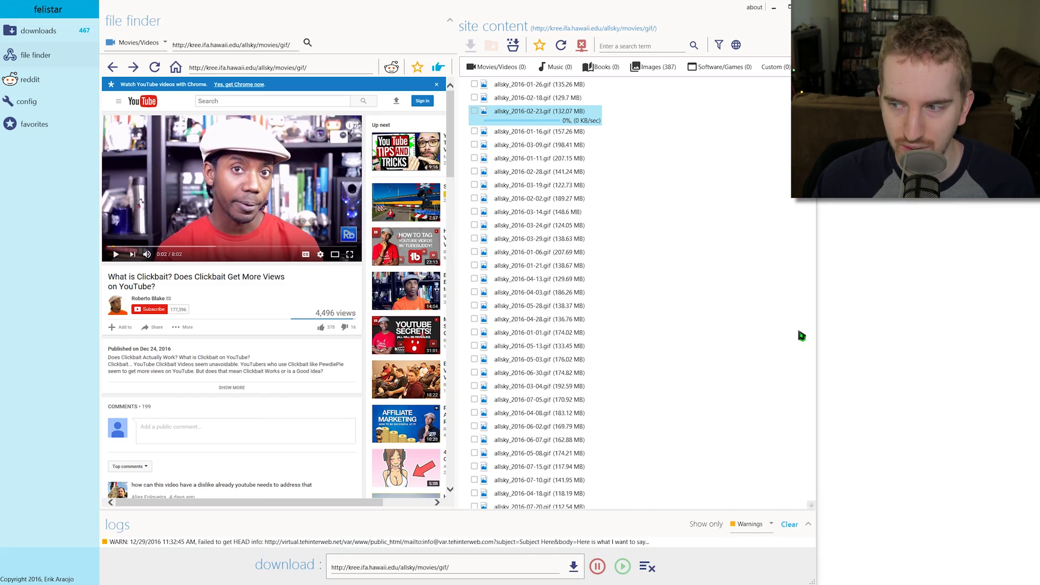
key("super+e")
double_click(290, 152)
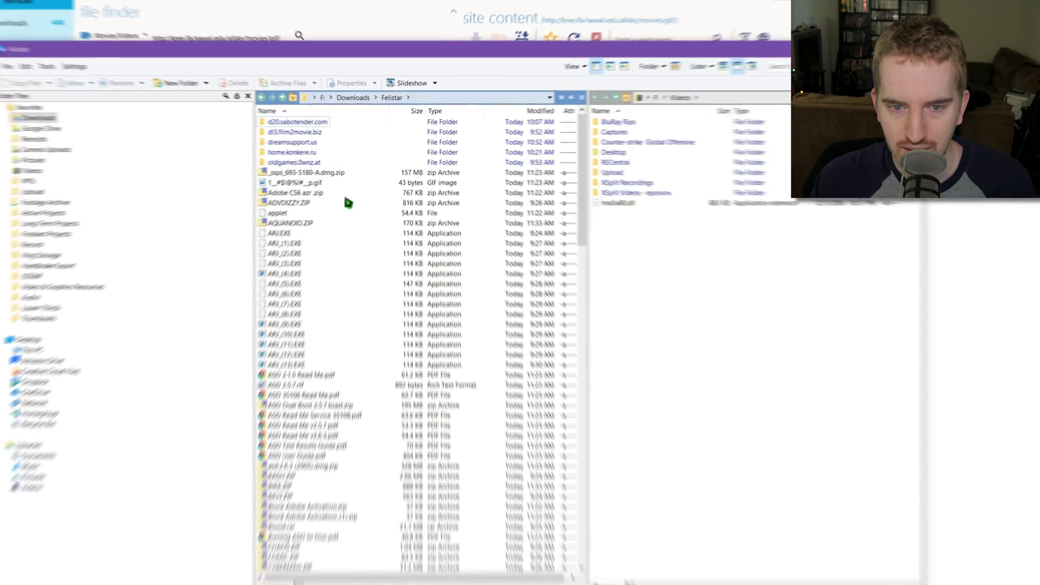
scroll(336, 224, "down", 10)
scroll(263, 358, "up", 10)
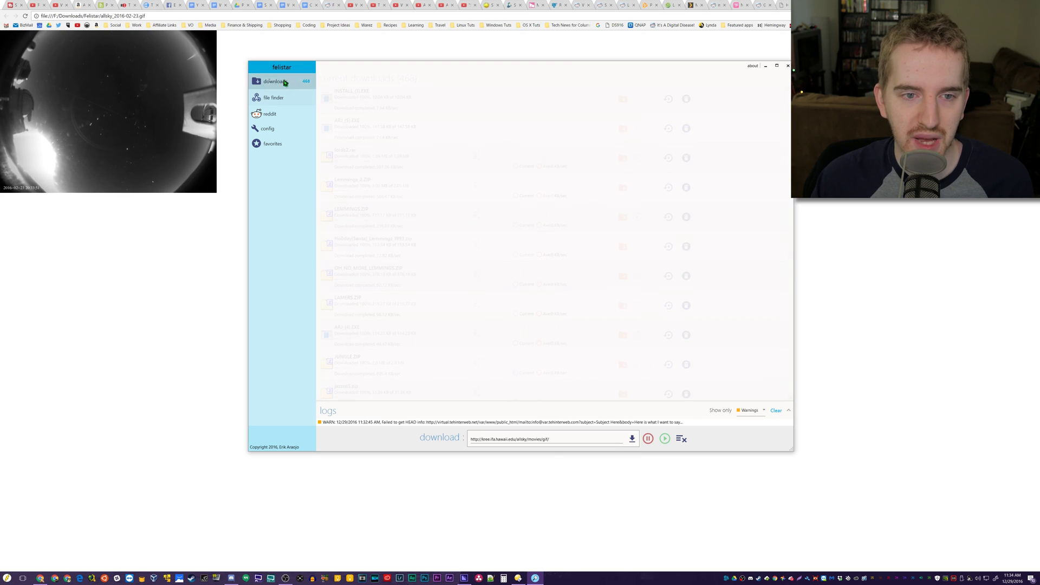
Step: Return to the file finder to view the allsky site content, and open the configuration page
left_click(266, 99)
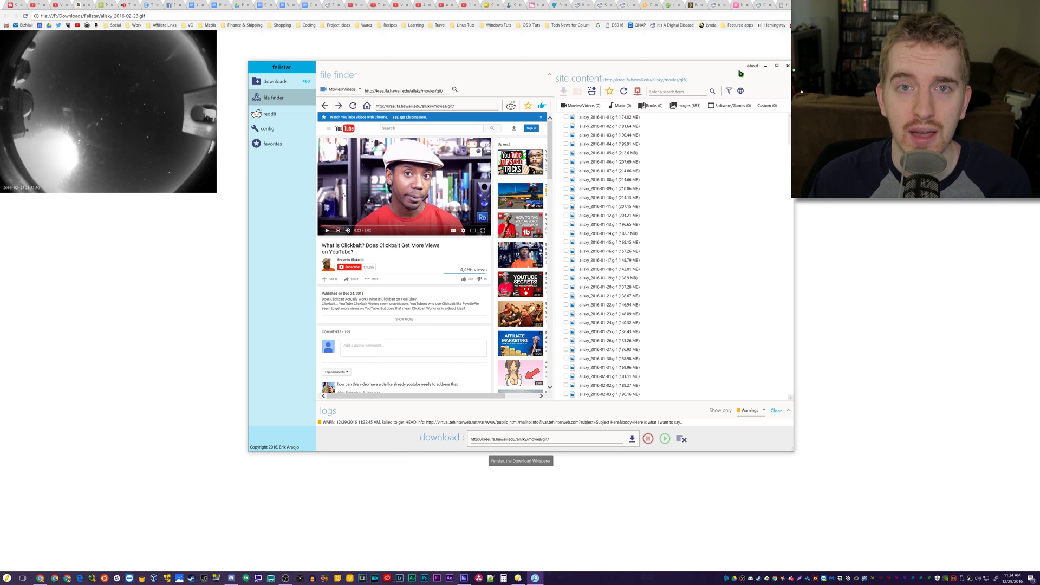
left_click(294, 127)
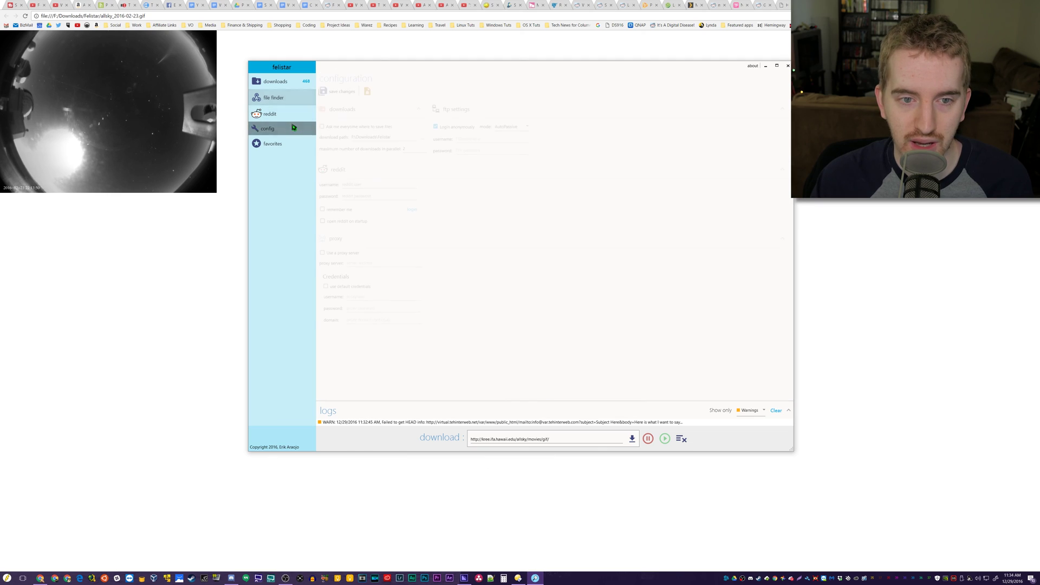